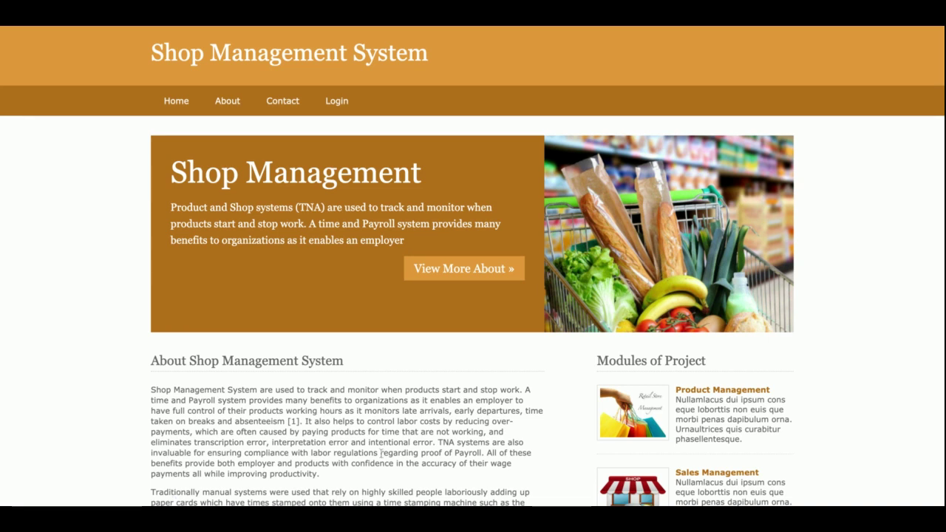
Step: Scroll through the home page, then view the About page
scroll(380, 450, down, 3)
scroll(380, 453, up, 3)
scroll(380, 453, down, 3)
scroll(381, 453, up, 3)
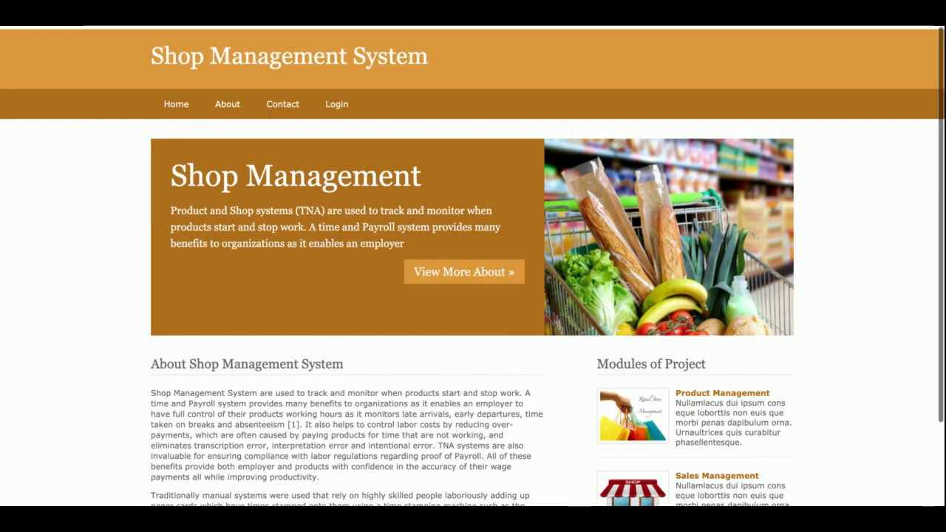
scroll(264, 201, down, 2)
scroll(265, 201, up, 2)
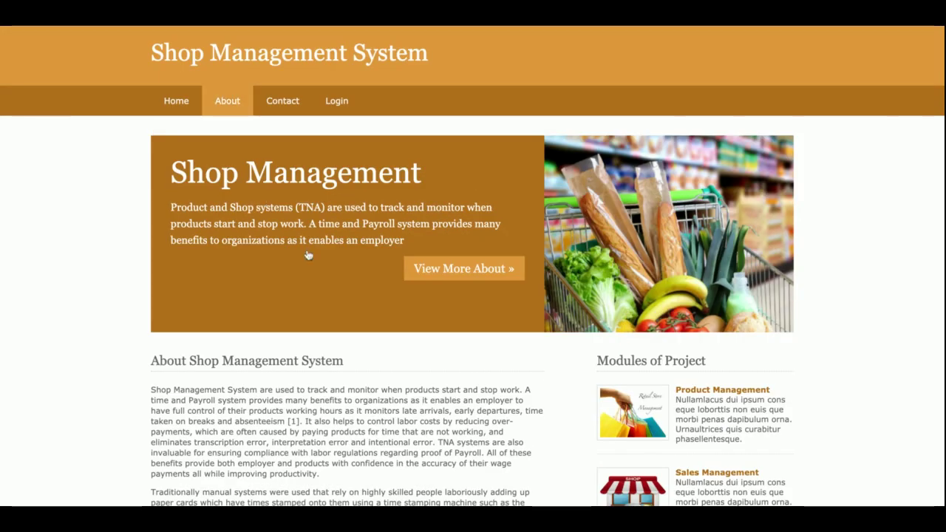
click(226, 101)
Step: View the Contact Us form, then go to the account login page
scroll(373, 318, up, 1)
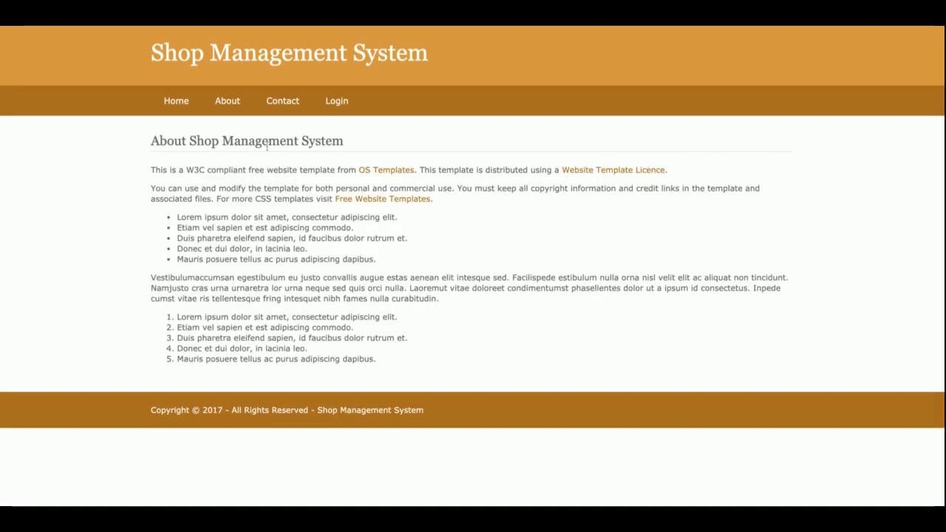
click(287, 109)
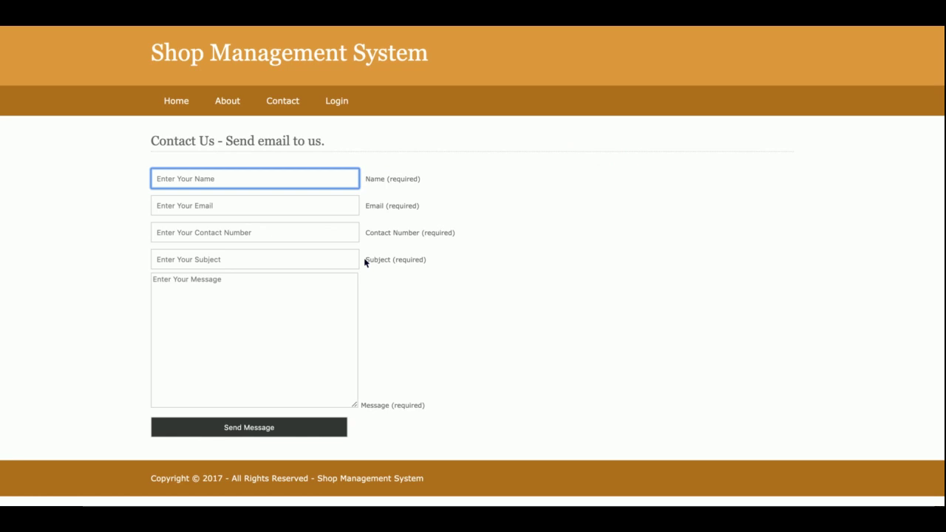
click(339, 99)
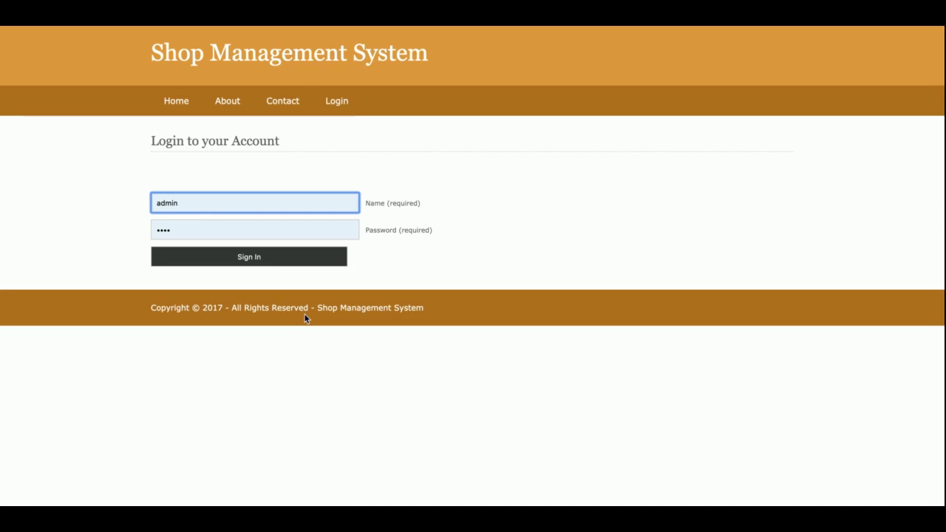
Step: Sign in with the saved credentials to reach the dashboard
click(257, 258)
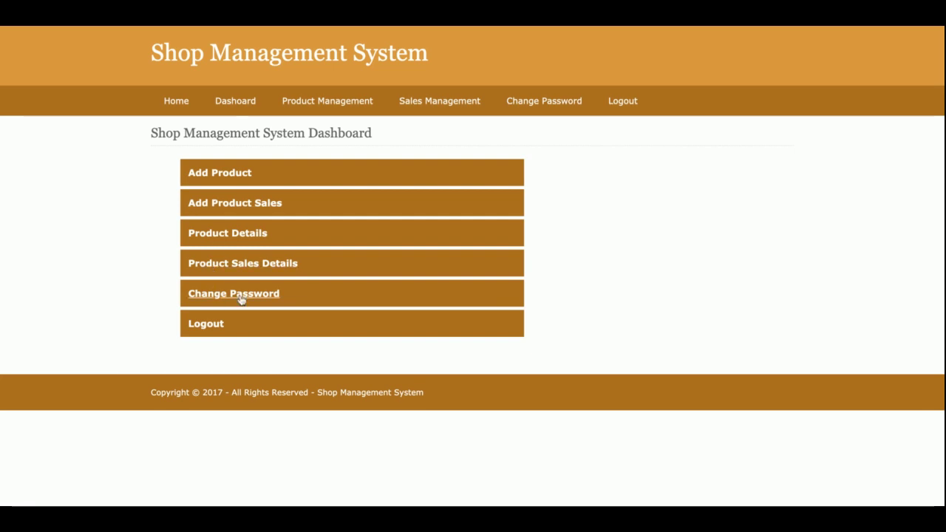
Step: Open the Add Product form, then the Product Records list of four products
mouse_move(313, 91)
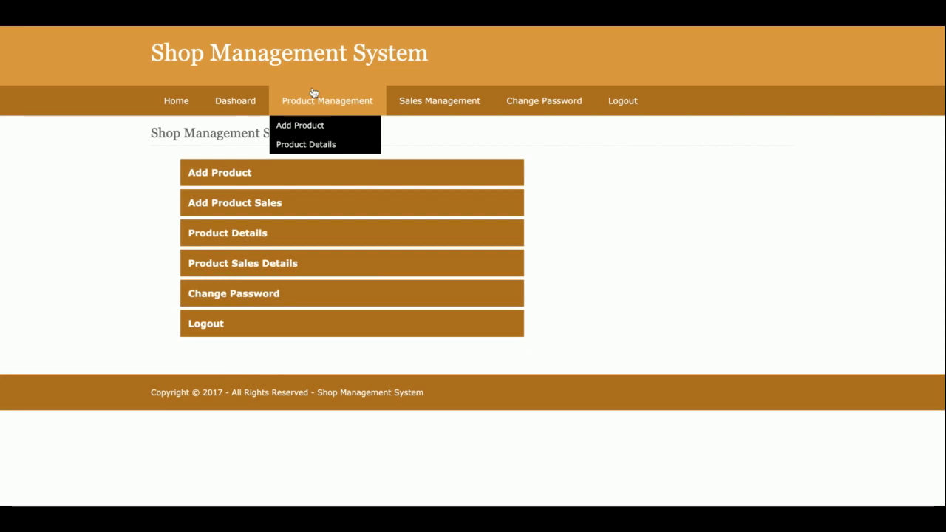
click(302, 127)
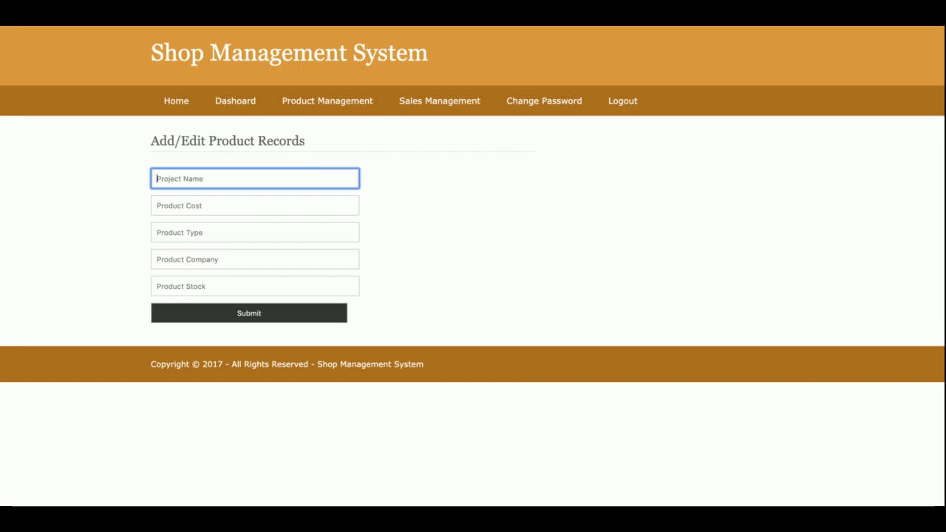
click(325, 142)
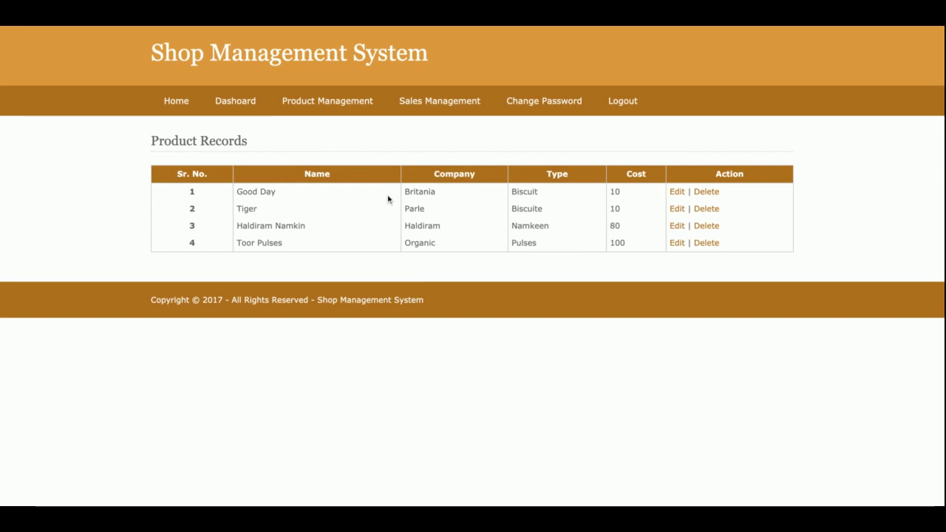
Step: Add product Tata Salt with cost 25, type Salt, company Tata and stock 100
mouse_move(328, 102)
click(332, 129)
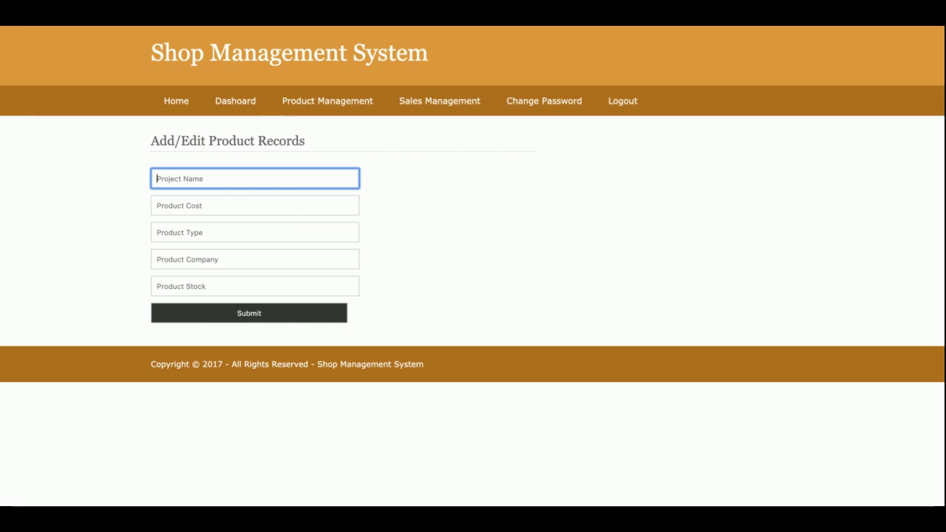
text(Tata Sald)
key(BackSpace)
text(t)
key(Tab)
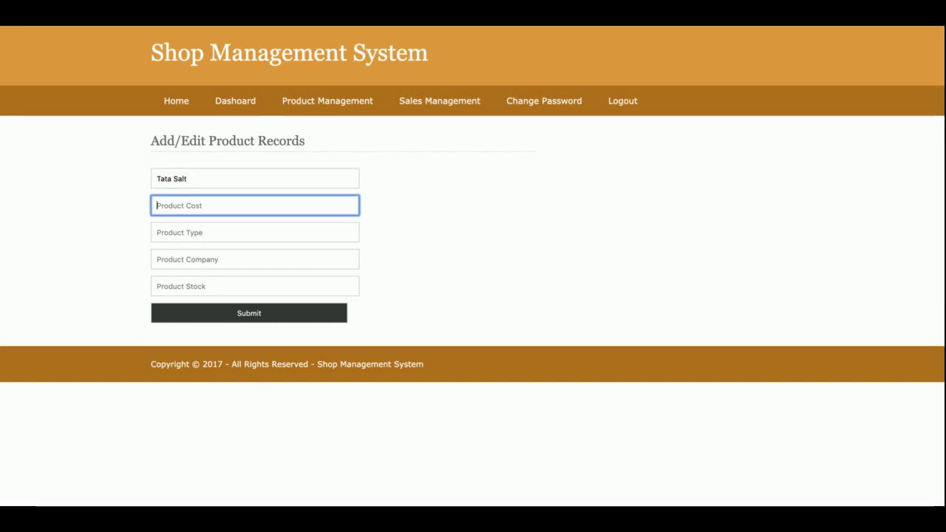
text(25)
key(Tab)
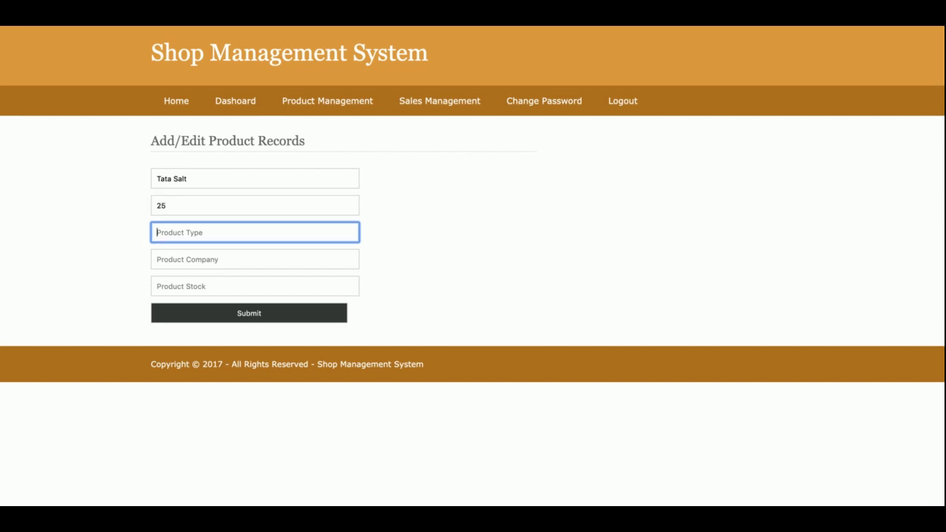
text(Salt)
key(Tab)
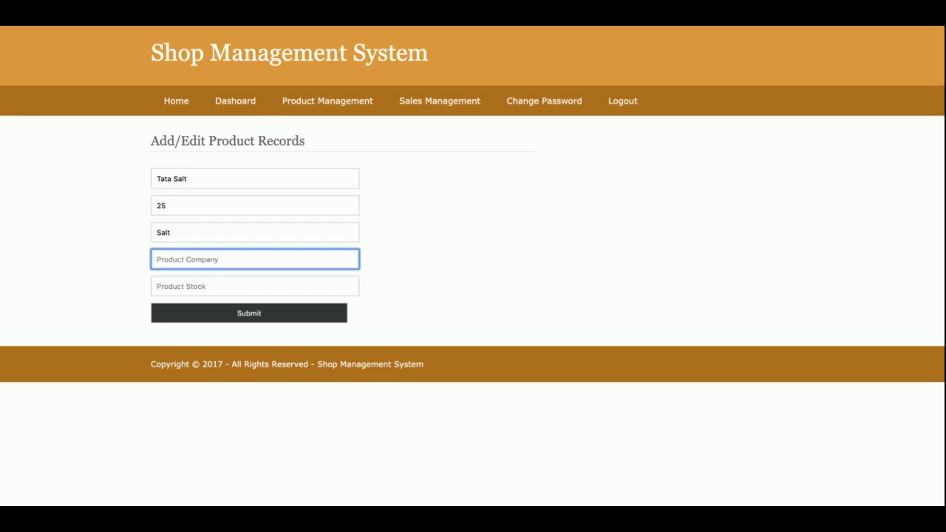
text(Tata)
key(Tab)
text(100)
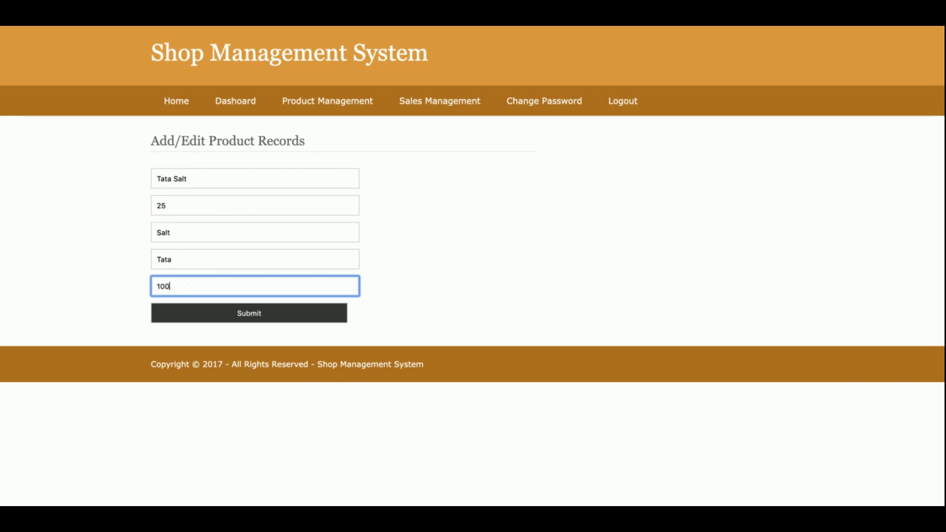
click(250, 314)
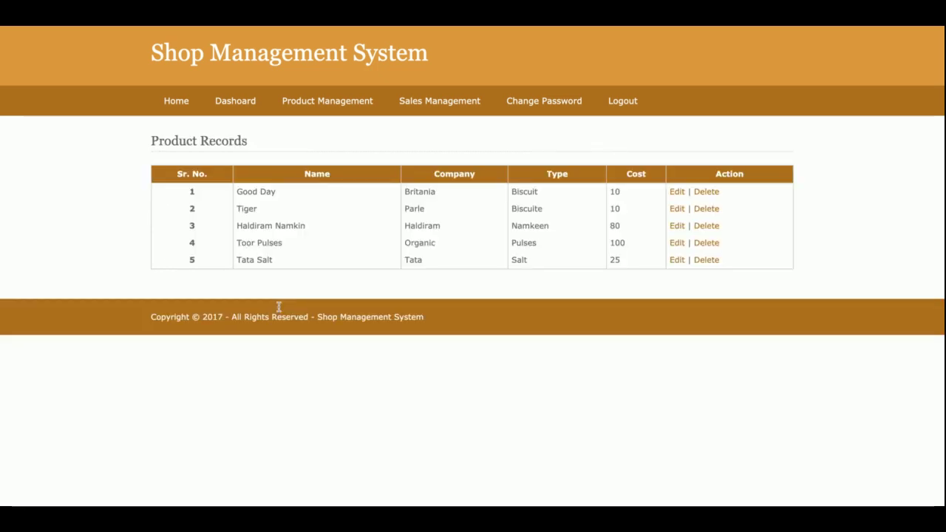
Step: Open the Tata Salt record for editing and resubmit it unchanged
triple_click(250, 261)
click(680, 260)
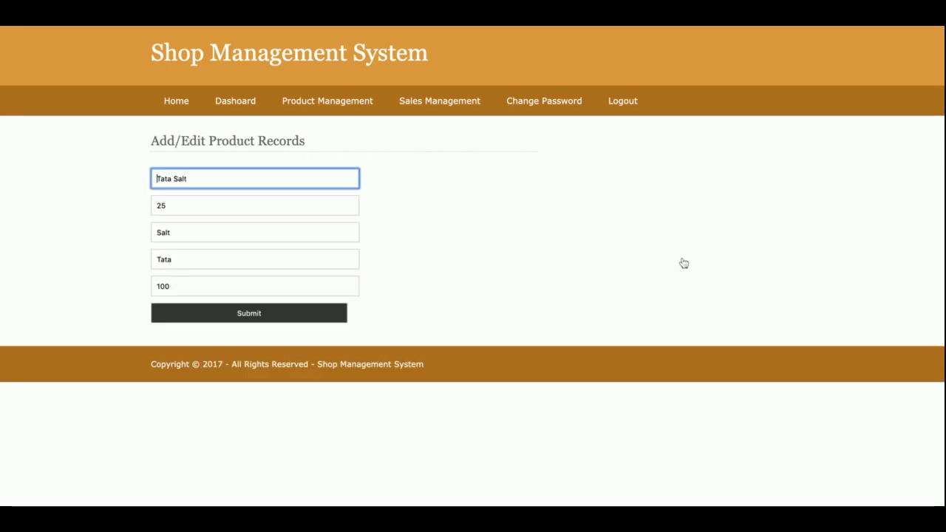
click(251, 314)
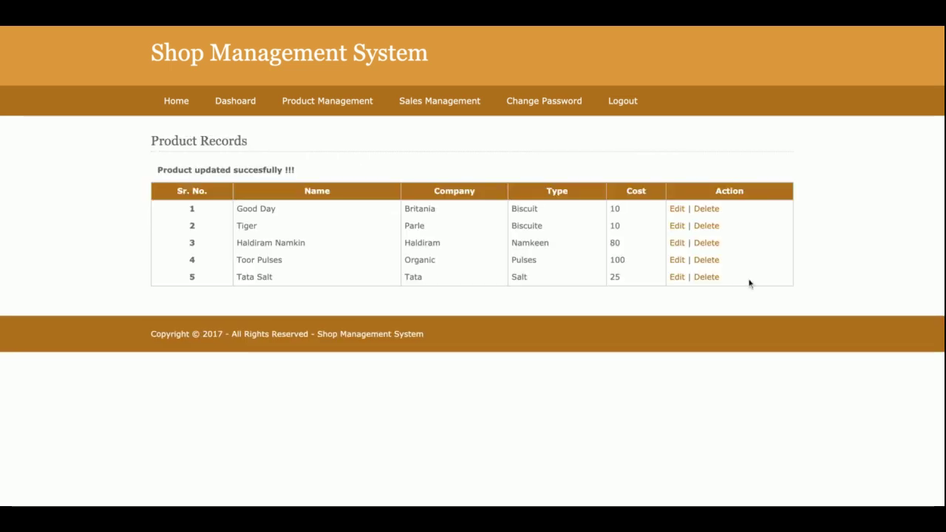
Step: Delete Tata Salt, then submit an empty product form and delete the resulting blank row 5
click(714, 278)
mouse_move(323, 103)
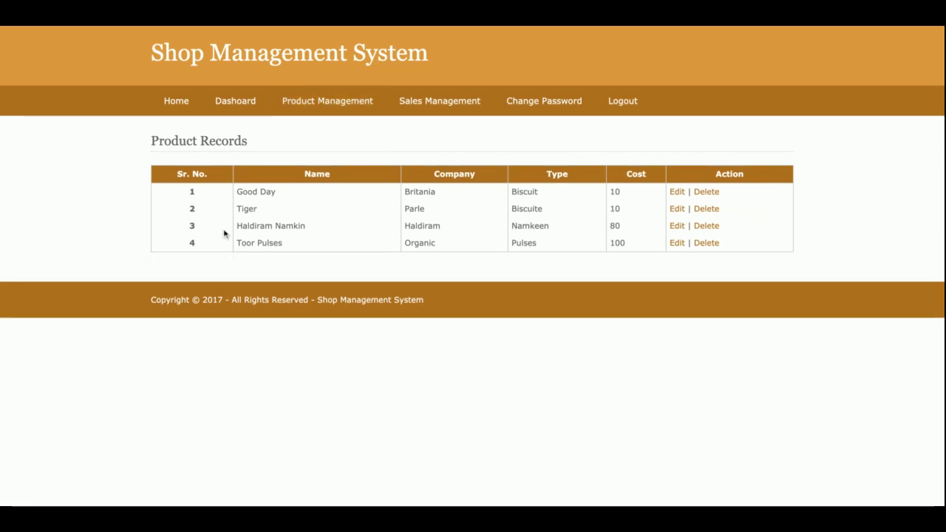
mouse_move(364, 116)
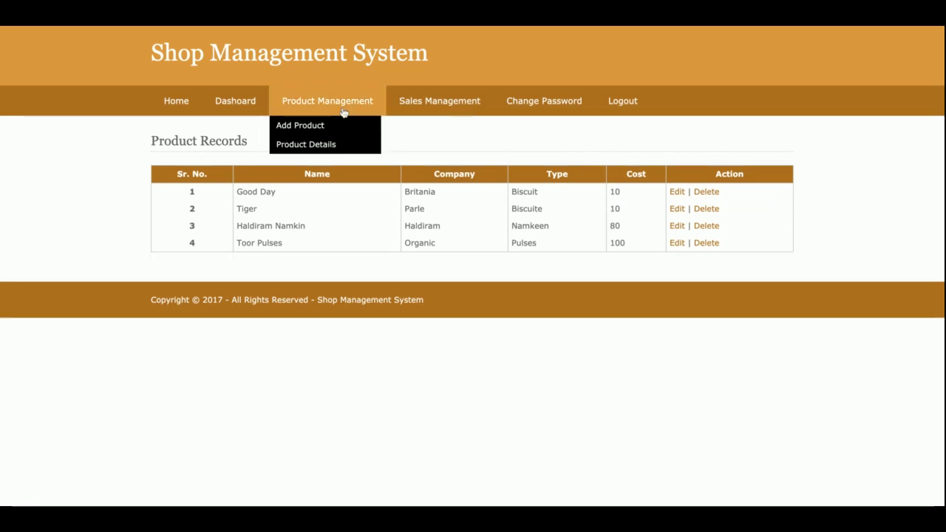
click(344, 113)
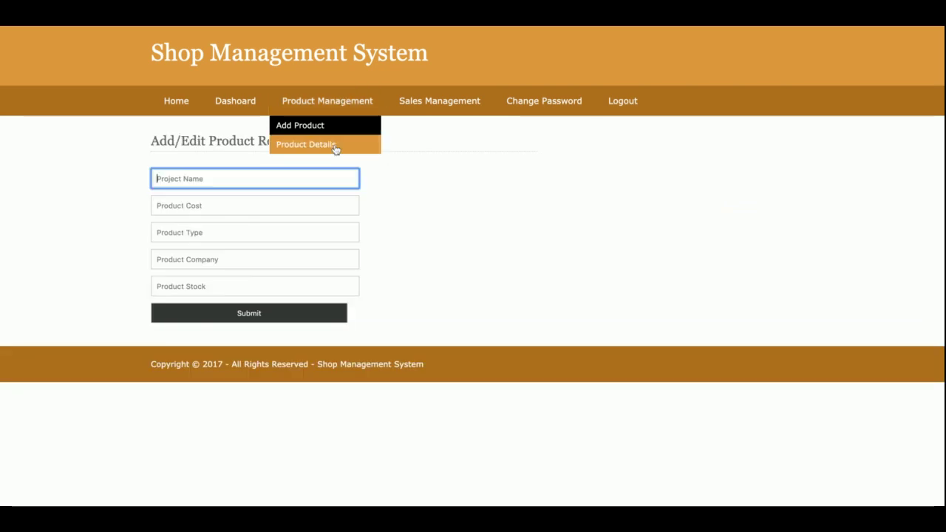
click(335, 146)
click(340, 122)
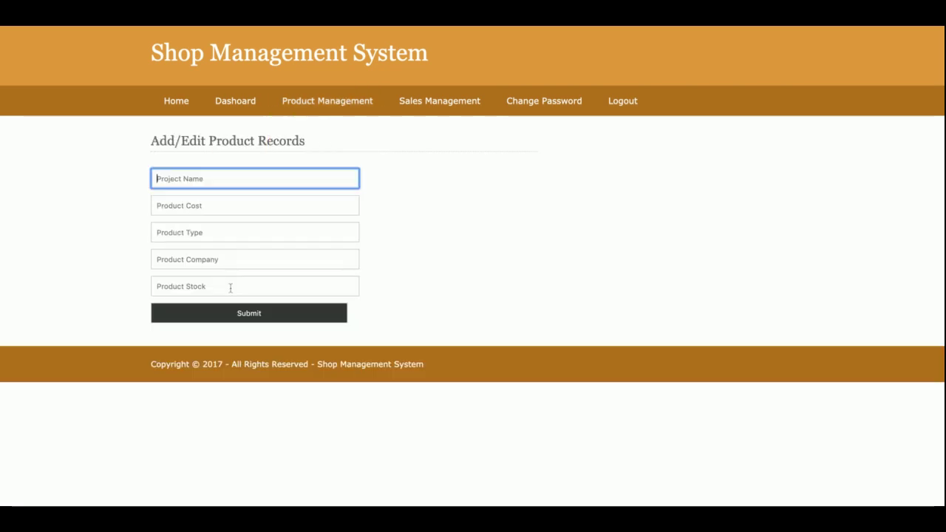
key(Return)
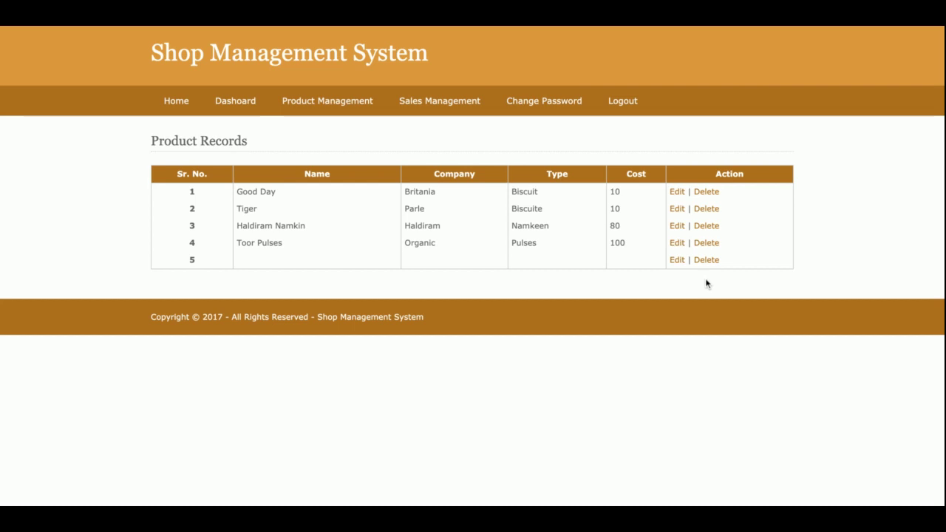
click(715, 262)
Step: Start a new sale by entering the customer's name and mobile number
click(427, 122)
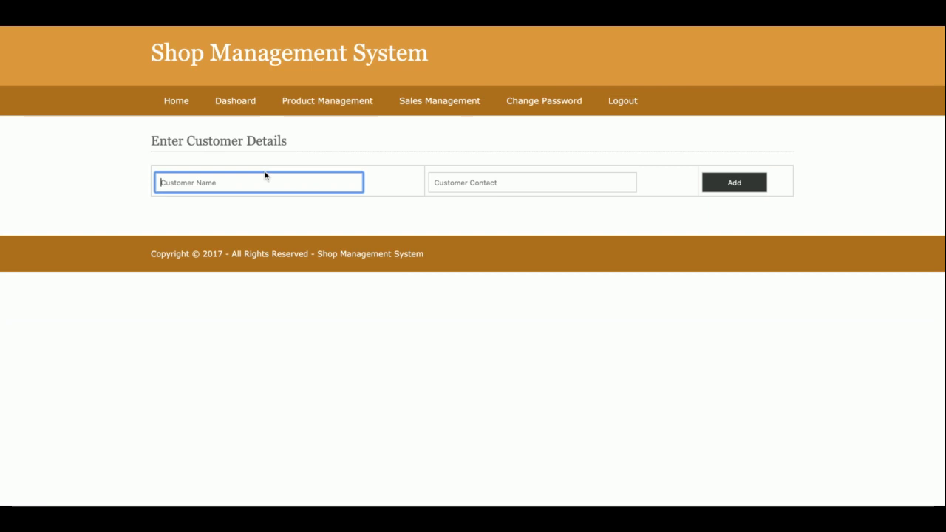
text(Kaushal)
double_click(267, 182)
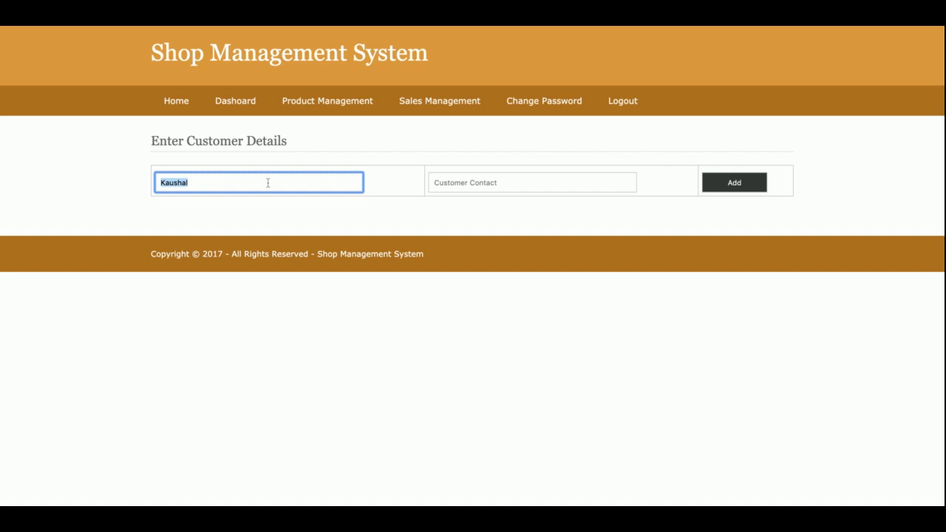
key(BackSpace)
text(Kau)
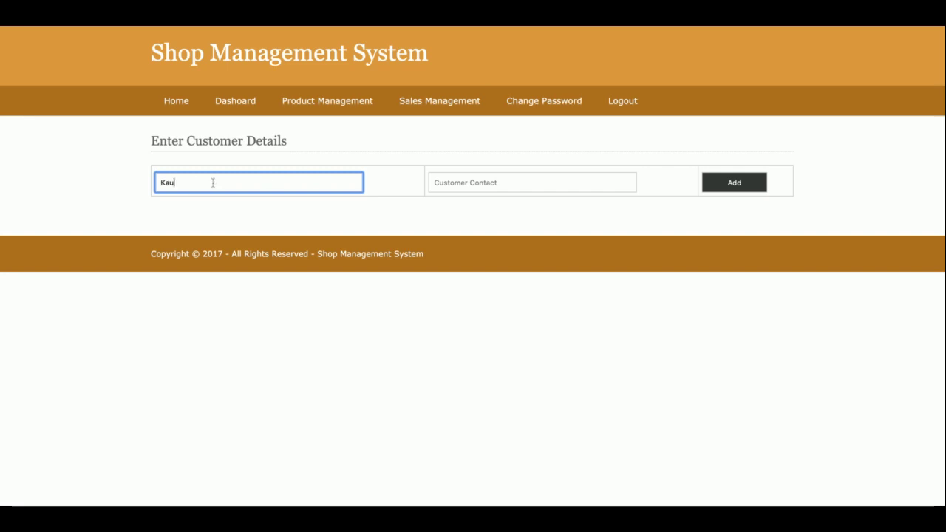
text(shal)
key(Tab)
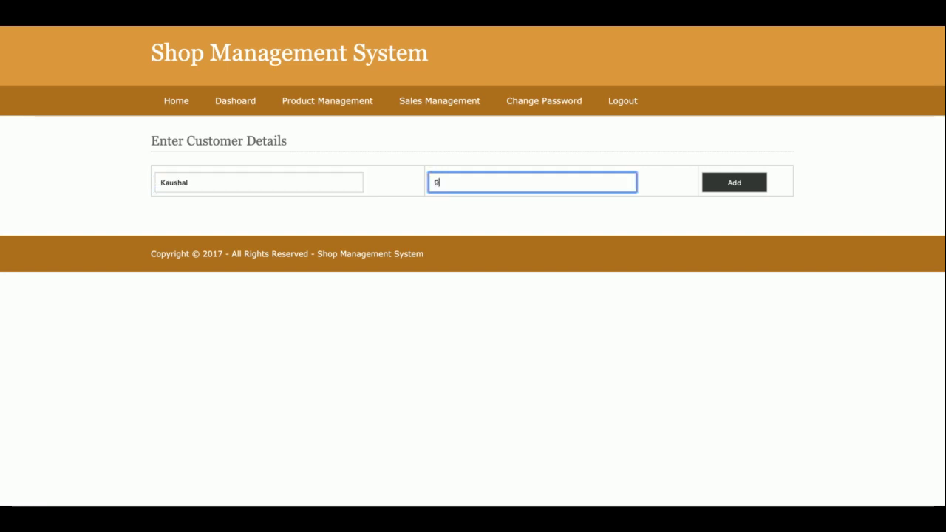
click(758, 183)
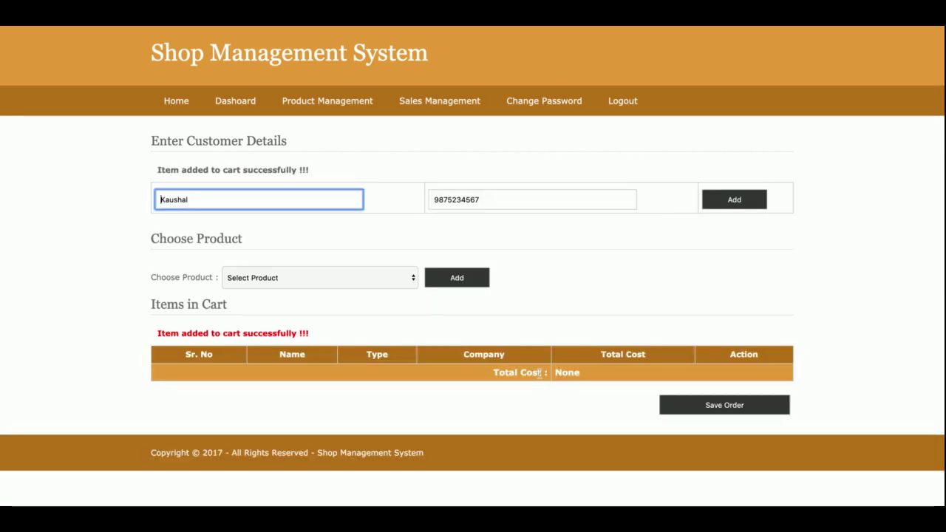
Step: Add Good Day, Haldiram Namkin and Toor Pulses to the cart
click(325, 281)
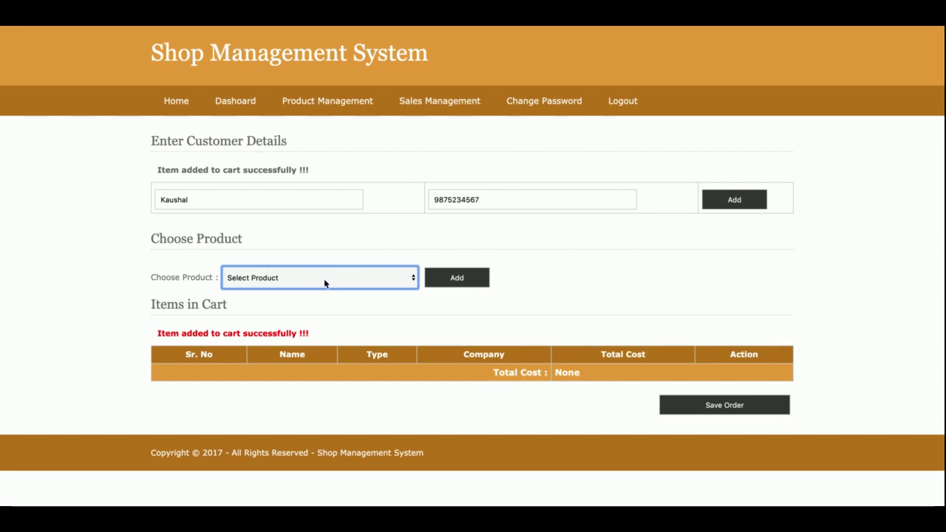
key(Down)
click(465, 279)
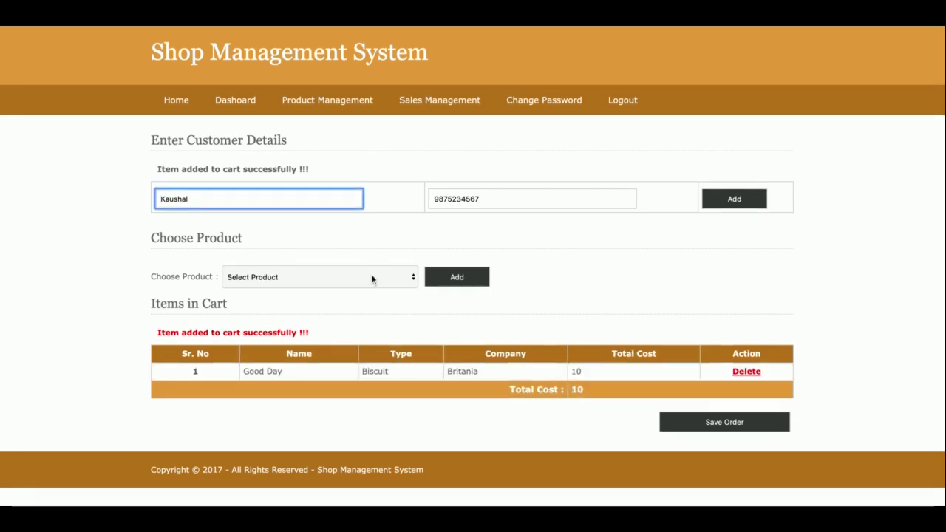
click(318, 278)
click(320, 284)
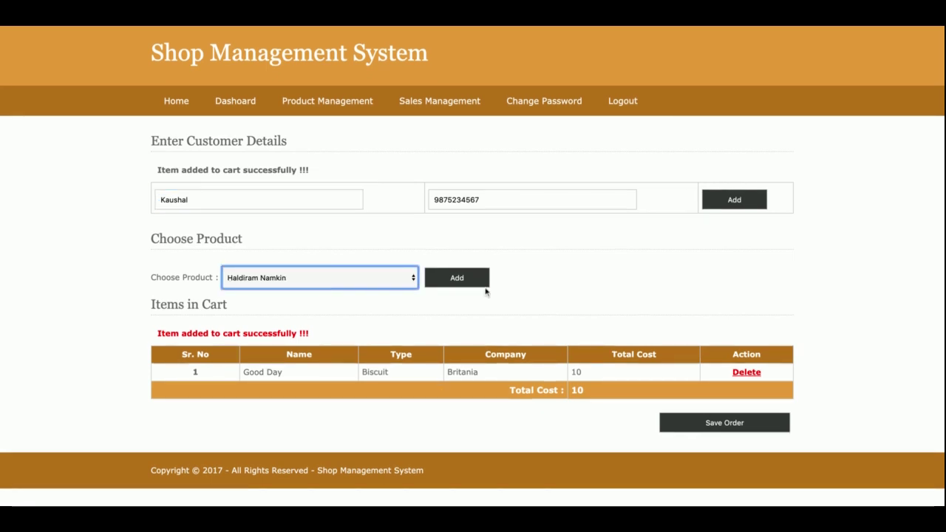
click(482, 290)
click(337, 287)
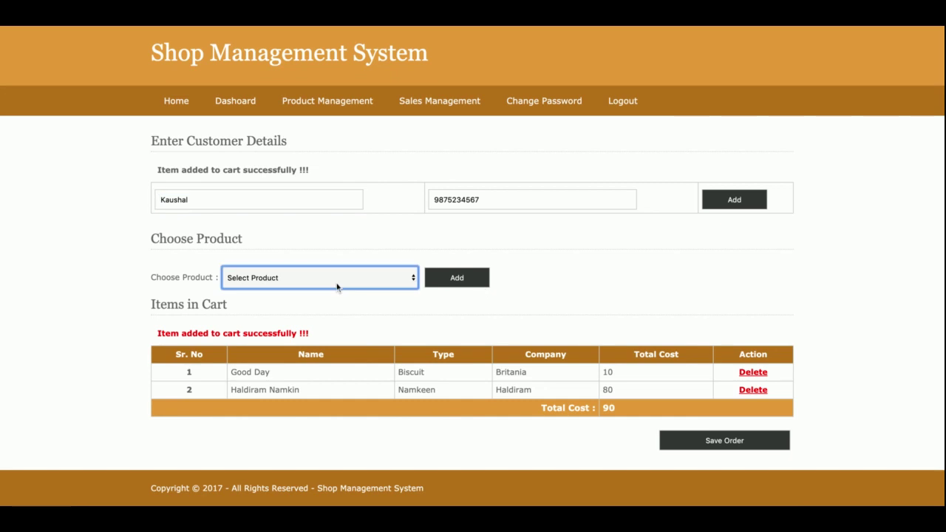
click(337, 287)
click(482, 279)
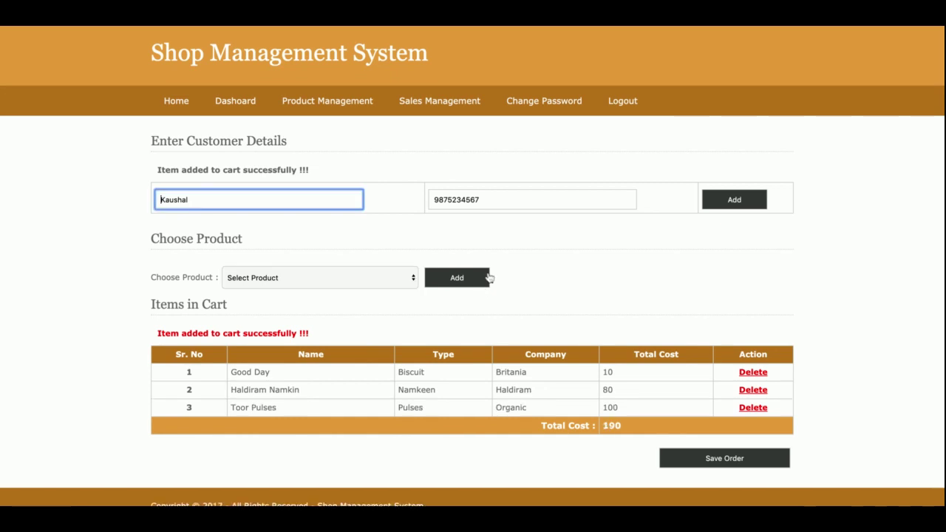
Step: Check the Toor Pulses cost of 100, then add Tiger to the cart
drag(608, 372, 629, 458)
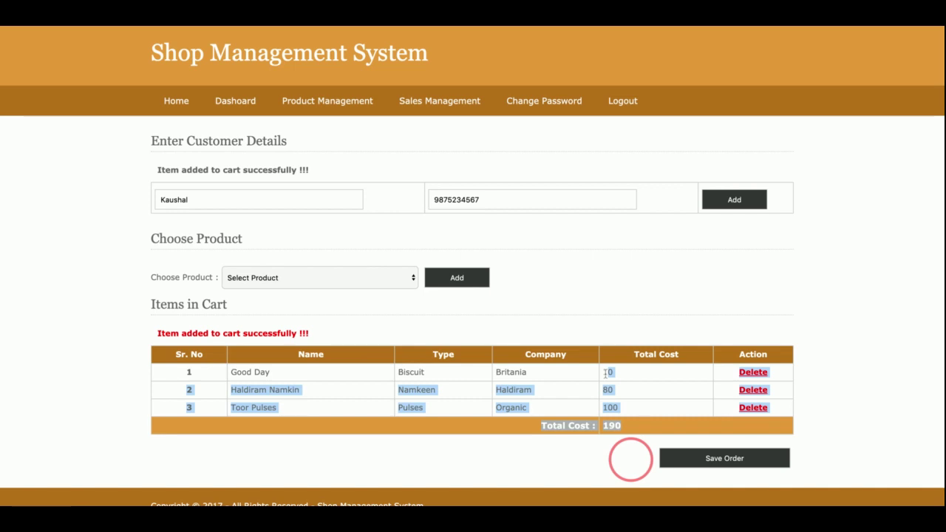
click(605, 374)
double_click(610, 407)
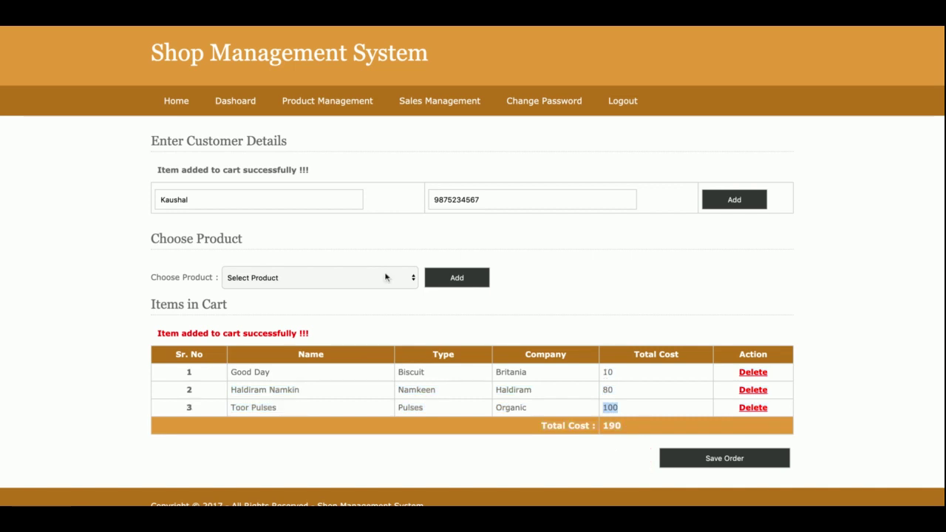
click(385, 276)
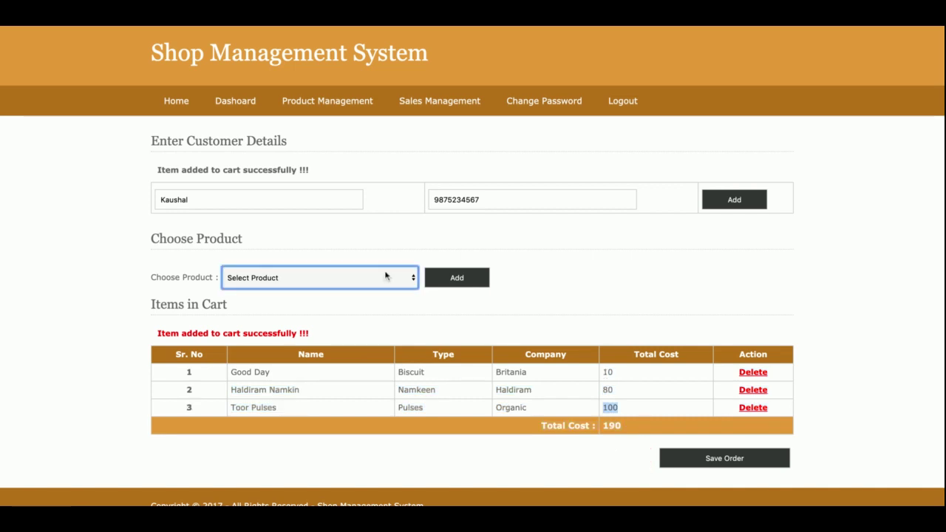
click(387, 288)
click(467, 277)
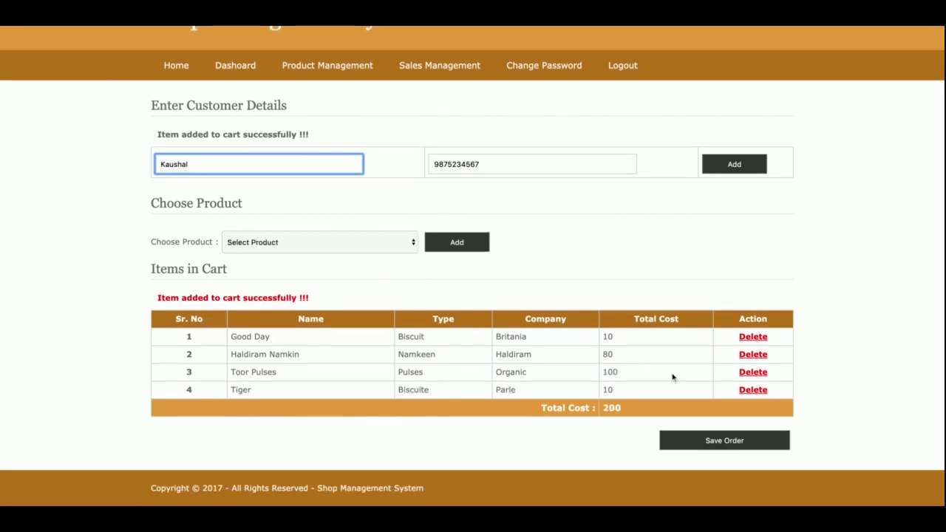
Step: Remove Haldiram Namkin from the cart, leaving a total cost of 120
click(753, 356)
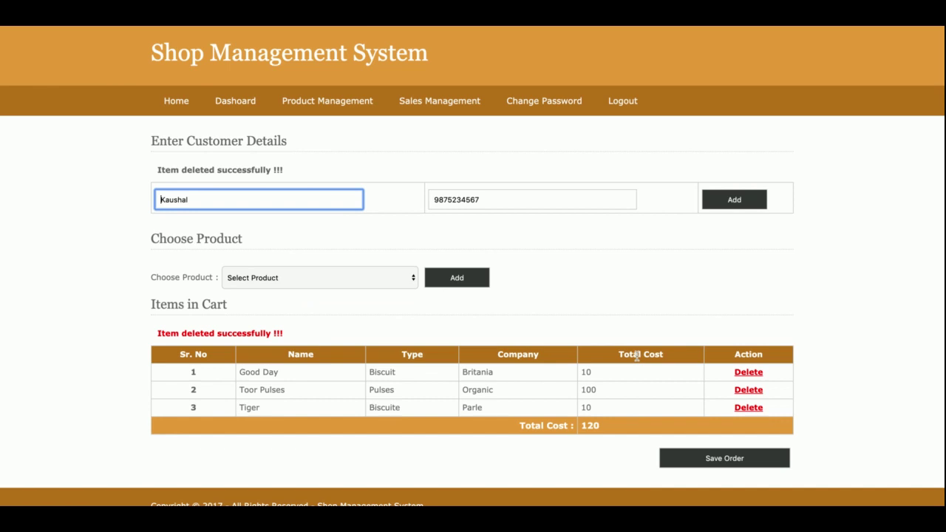
double_click(595, 425)
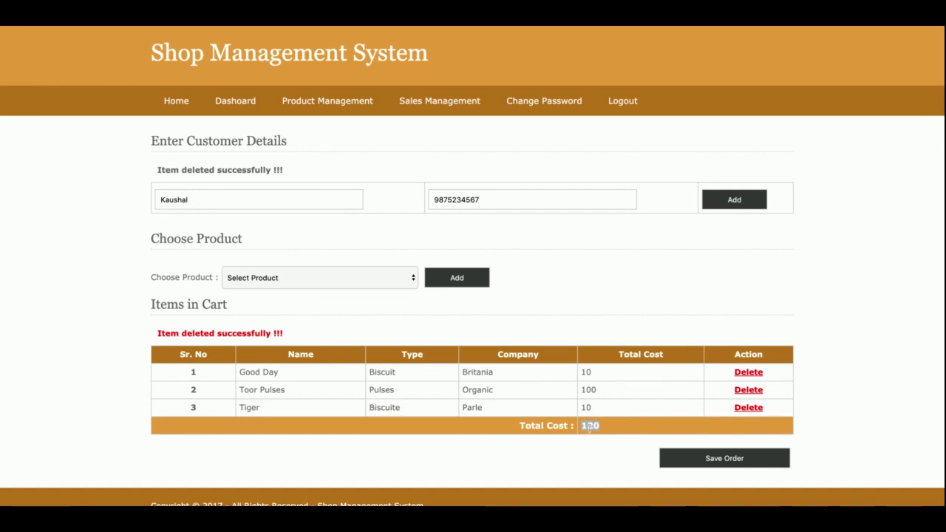
click(323, 281)
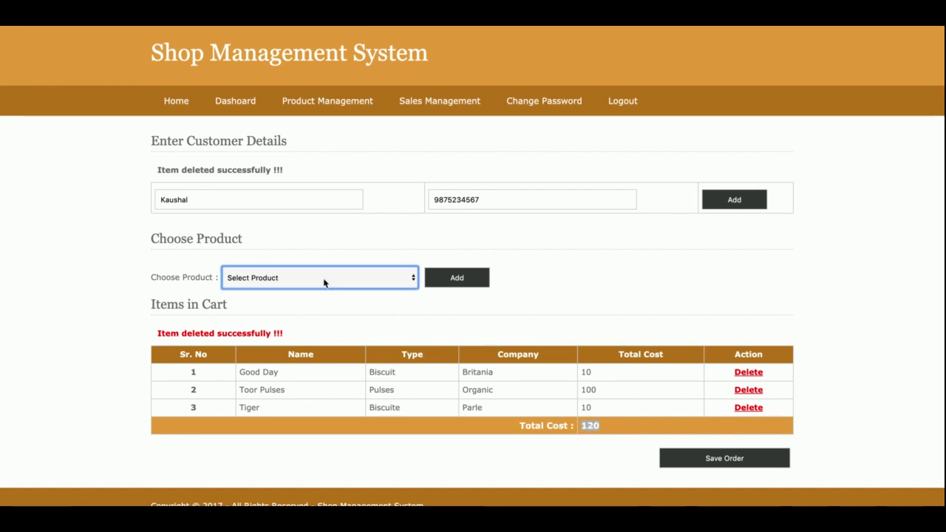
Step: Save the cart, creating order ID 6
click(730, 467)
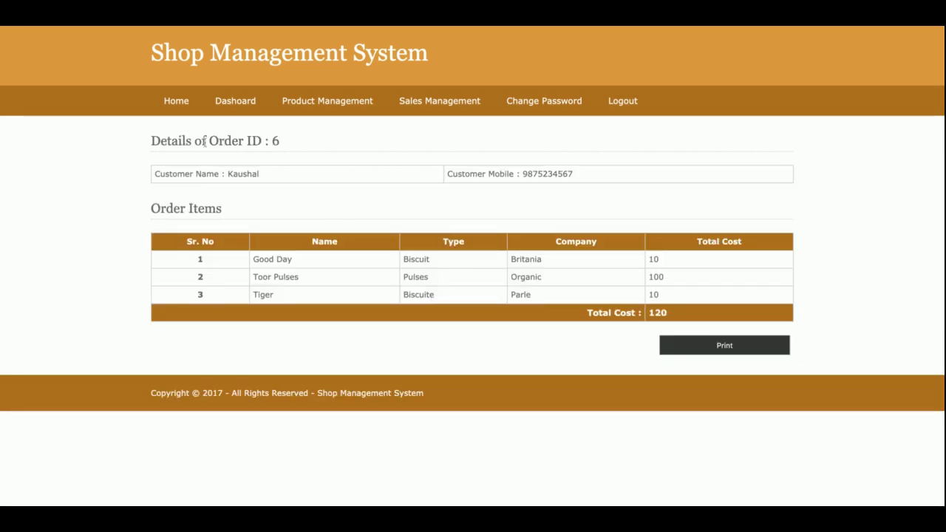
triple_click(267, 141)
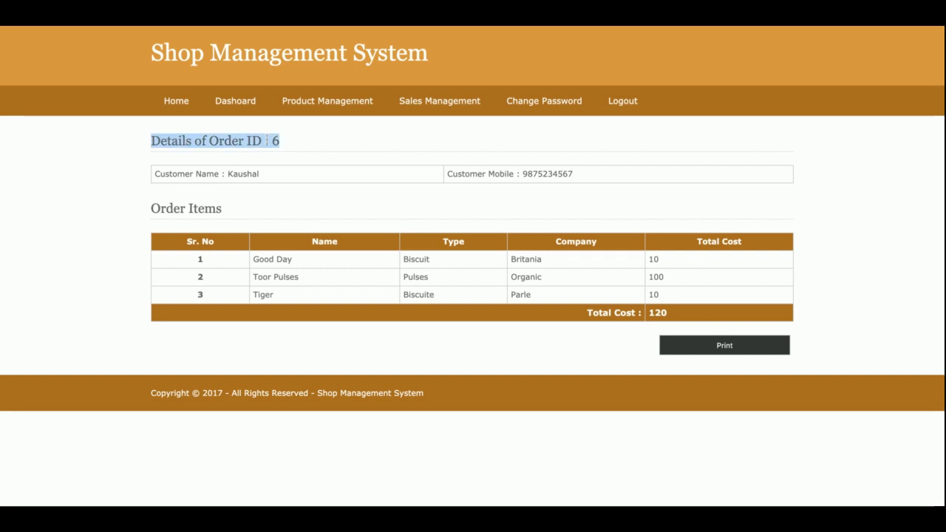
click(273, 141)
double_click(275, 141)
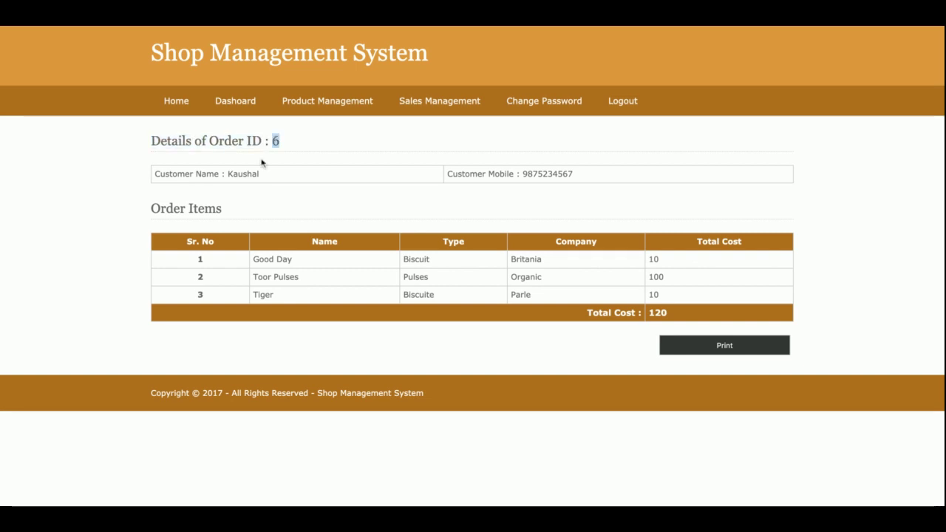
Step: Review the order's customer details and total of 120, and try printing it
double_click(200, 173)
triple_click(200, 174)
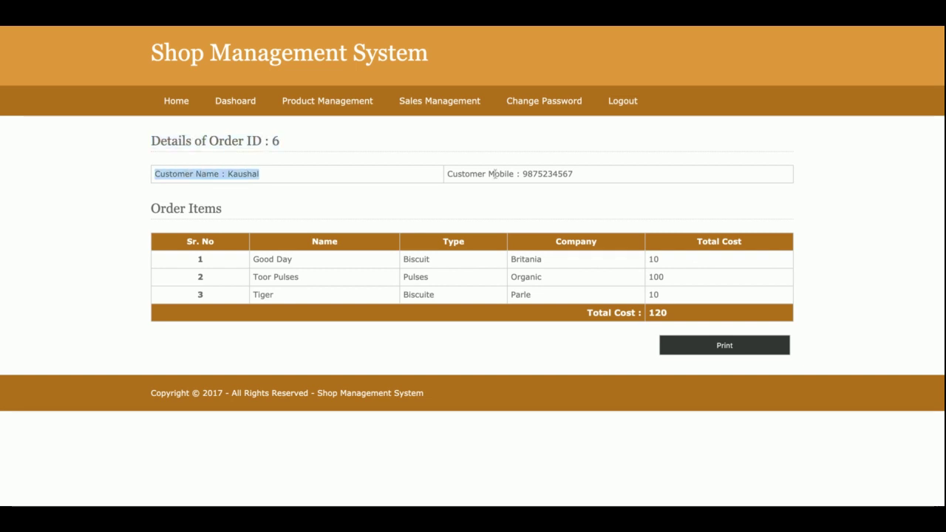
triple_click(495, 174)
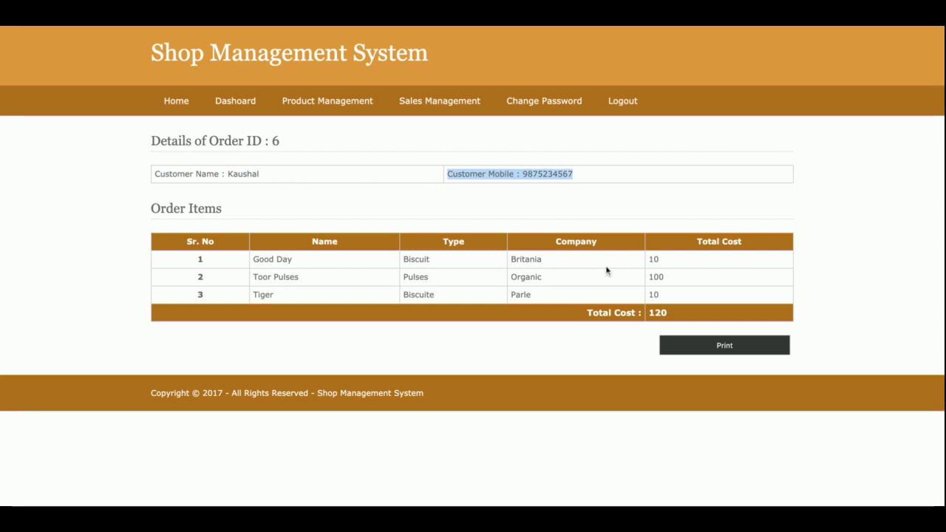
click(662, 311)
double_click(661, 311)
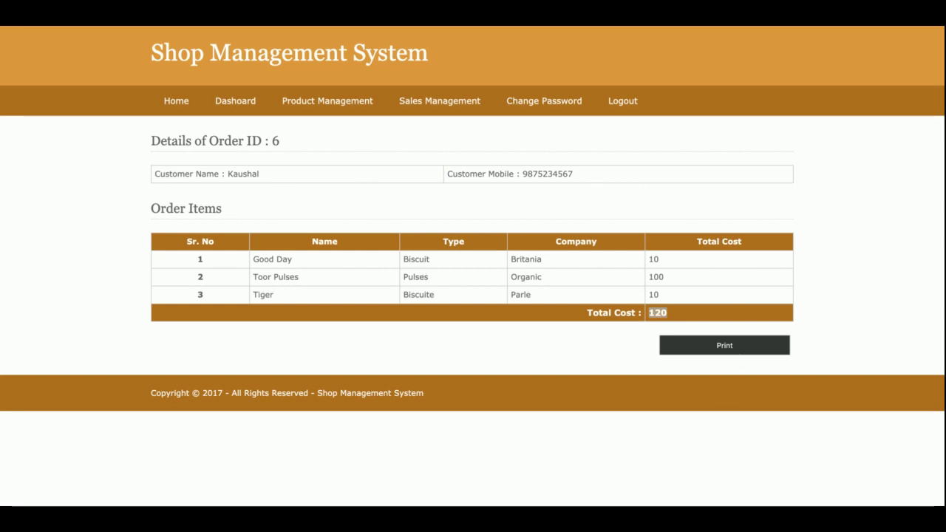
click(725, 345)
click(514, 167)
click(544, 111)
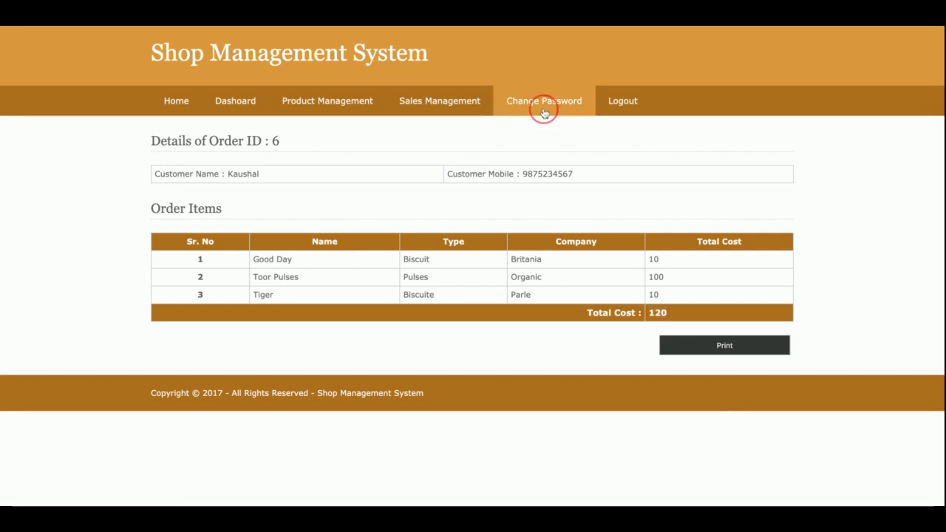
mouse_move(440, 101)
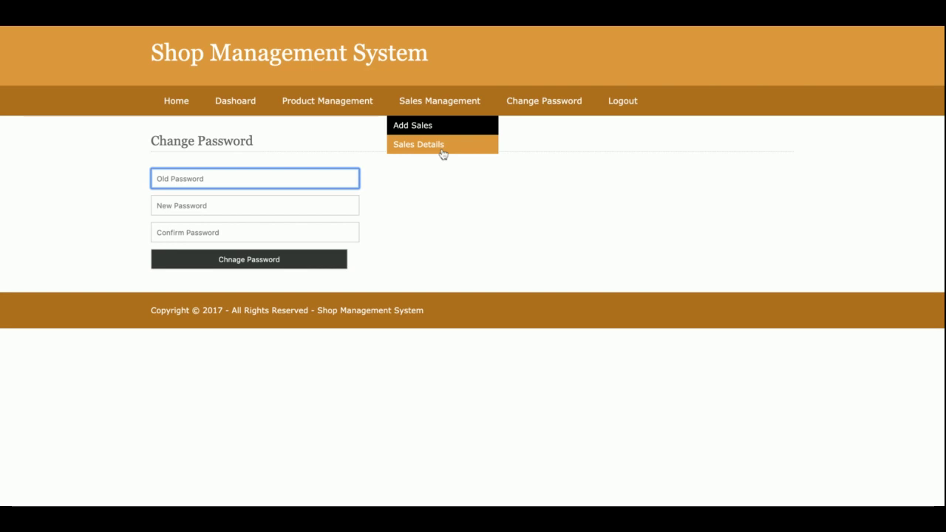
click(444, 146)
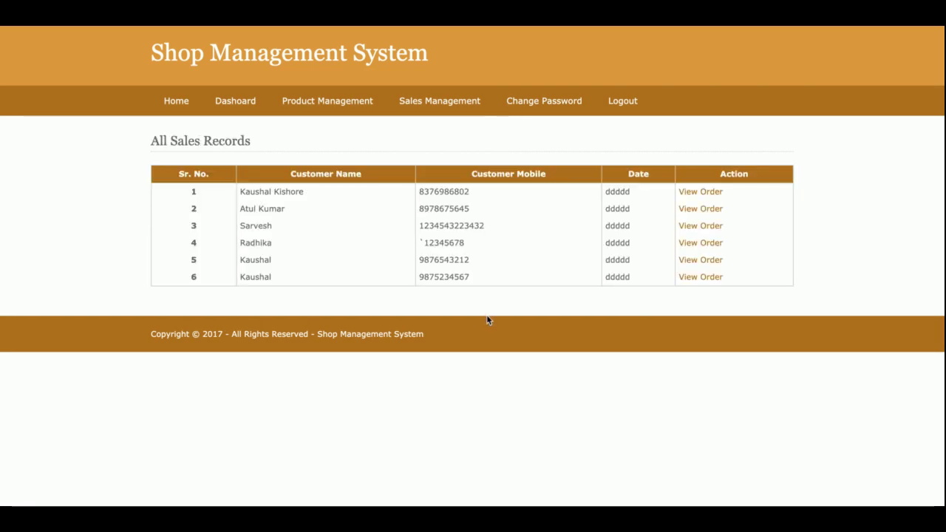
click(701, 276)
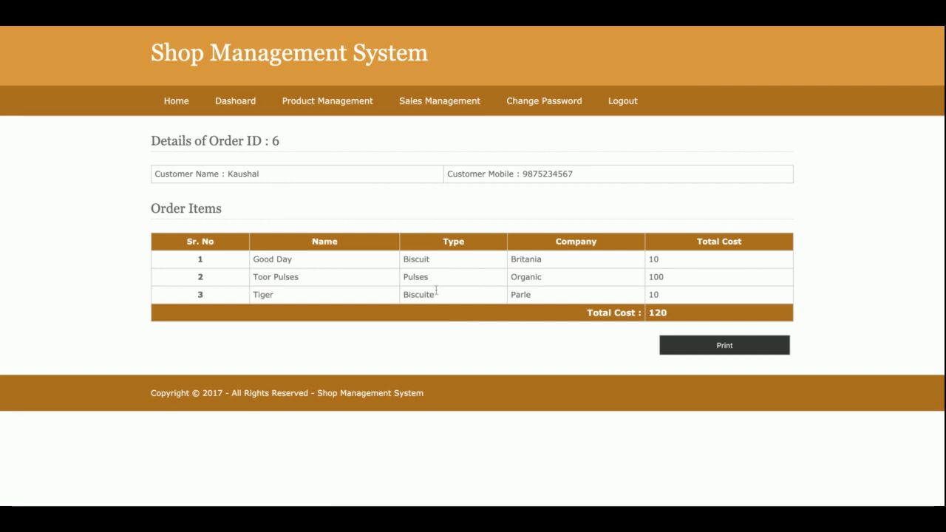
Step: Open the Change Password form, leaving old, new and confirm fields blank
click(558, 112)
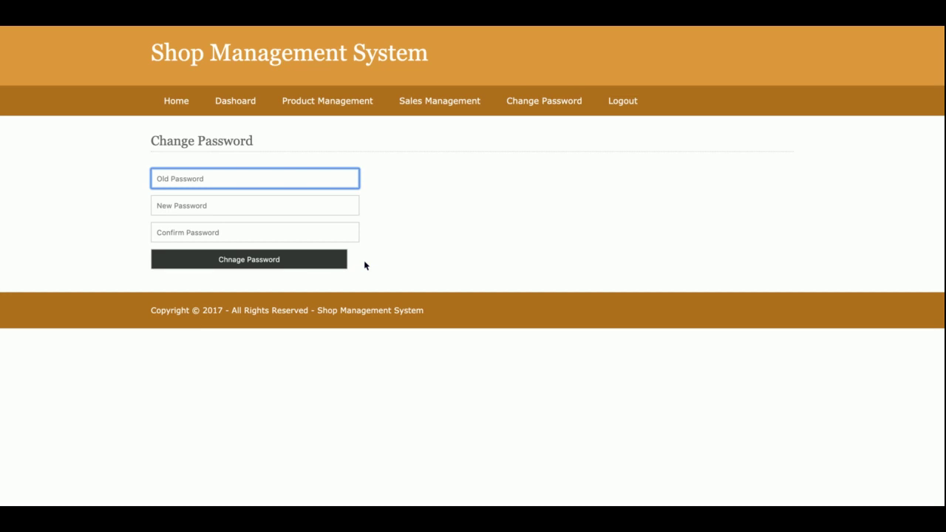
click(293, 157)
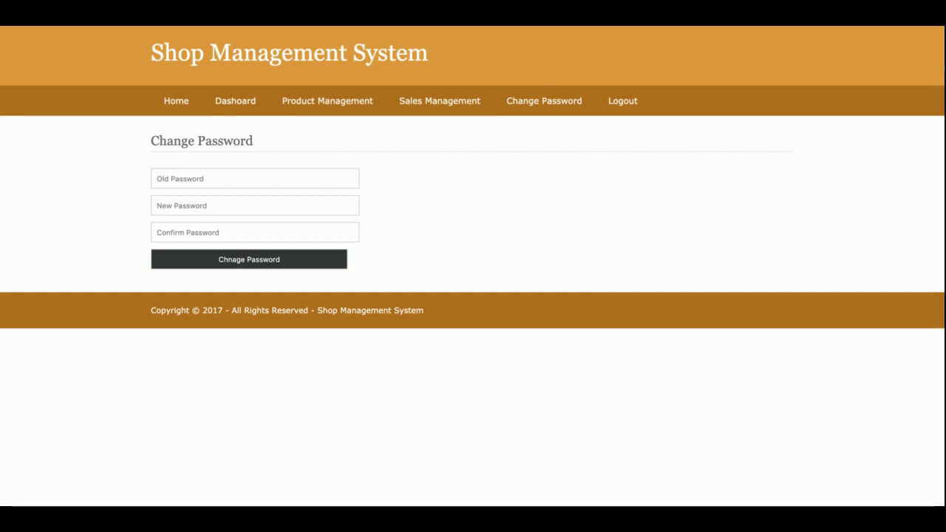
click(622, 103)
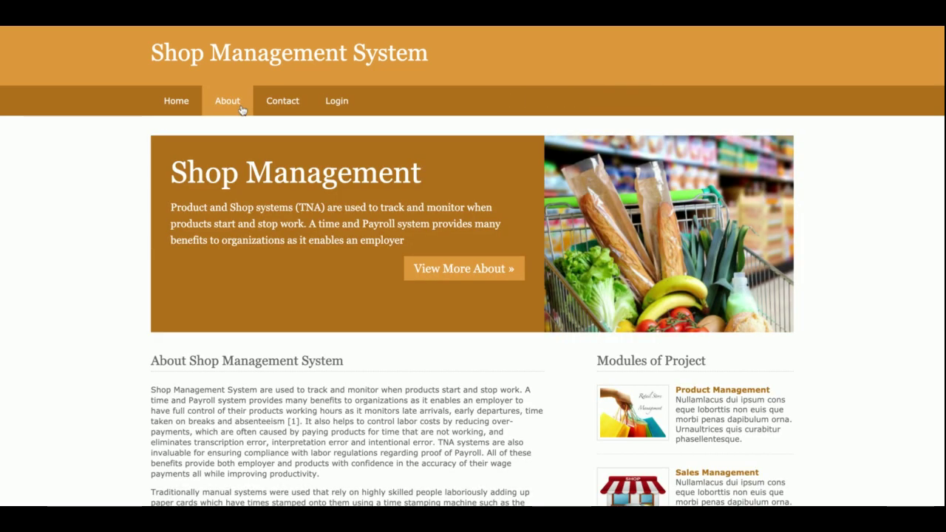
click(350, 102)
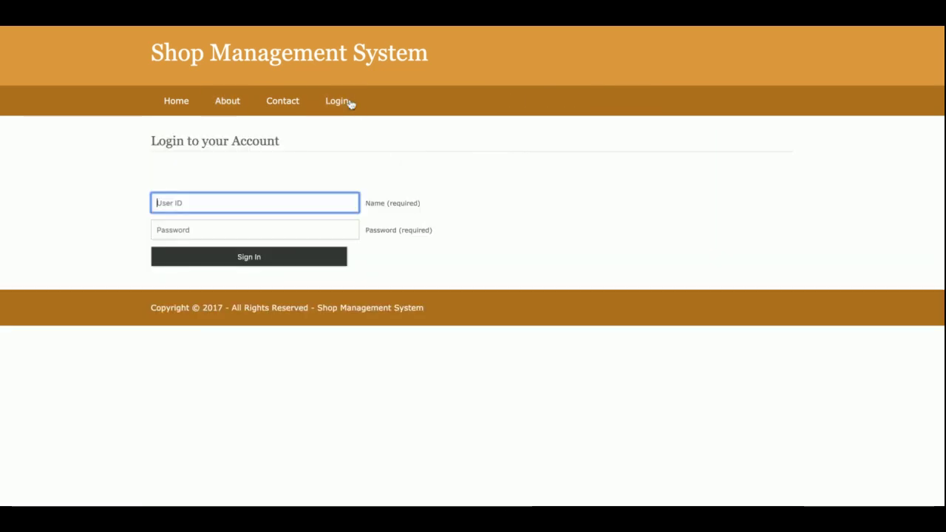
click(252, 258)
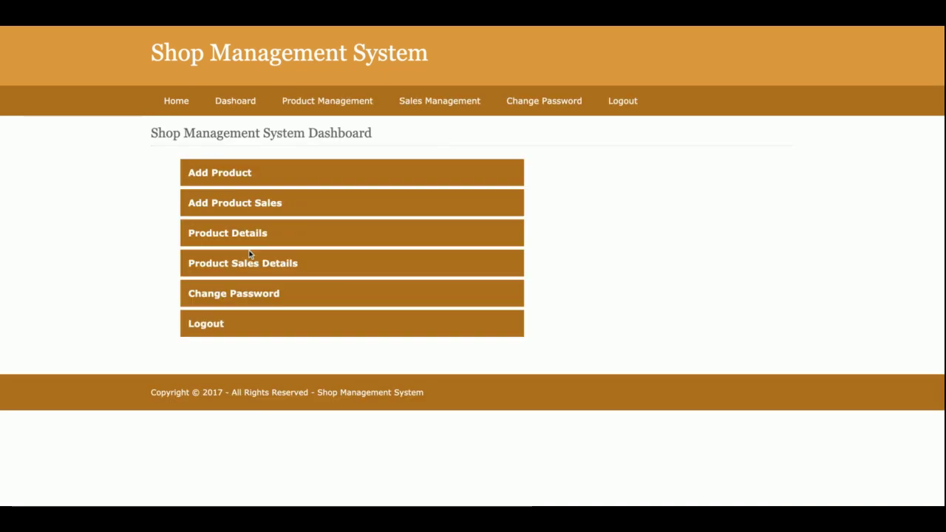
mouse_move(339, 104)
click(622, 100)
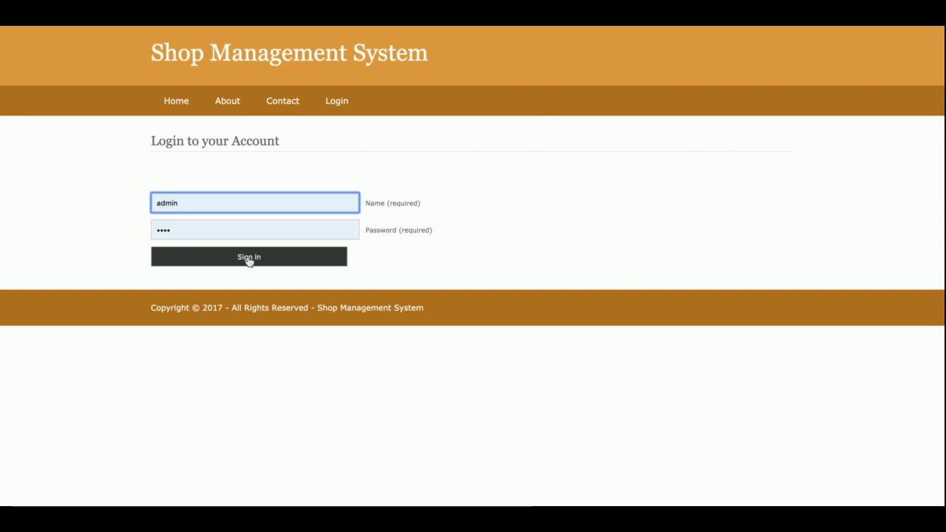
click(249, 259)
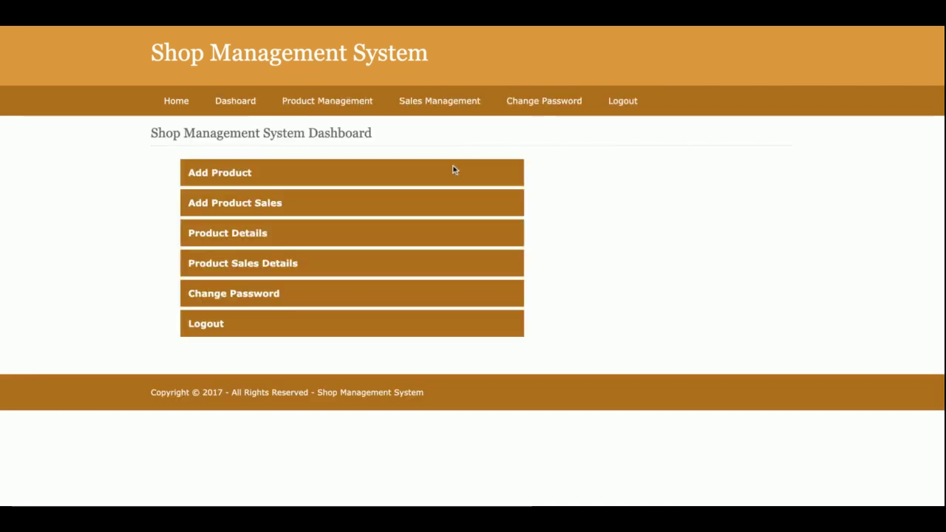
click(623, 111)
click(170, 103)
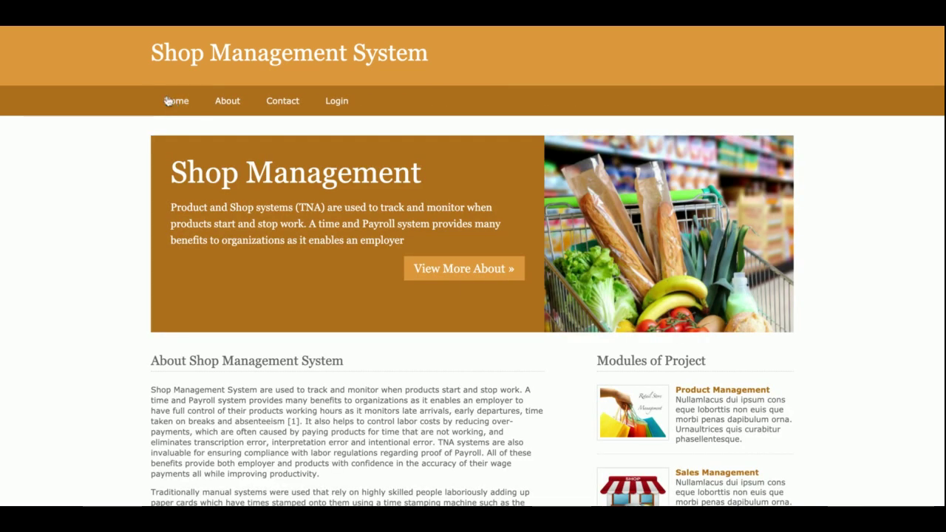